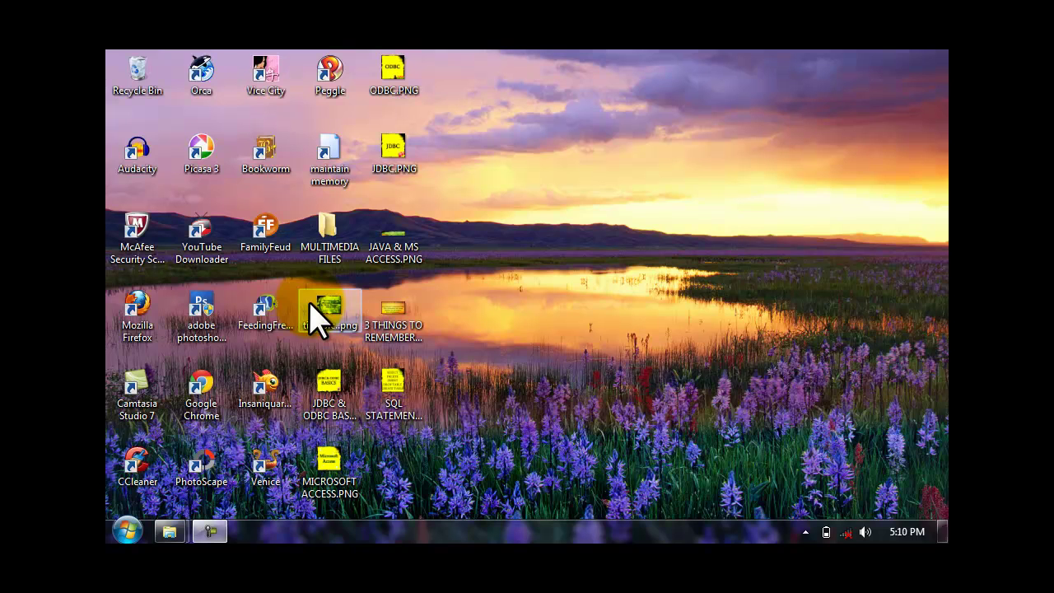
# View the title picture and the MICROSOFT ACCESS.PNG image from the desktop, closing each one.
pyautogui.doubleClick(310, 302)
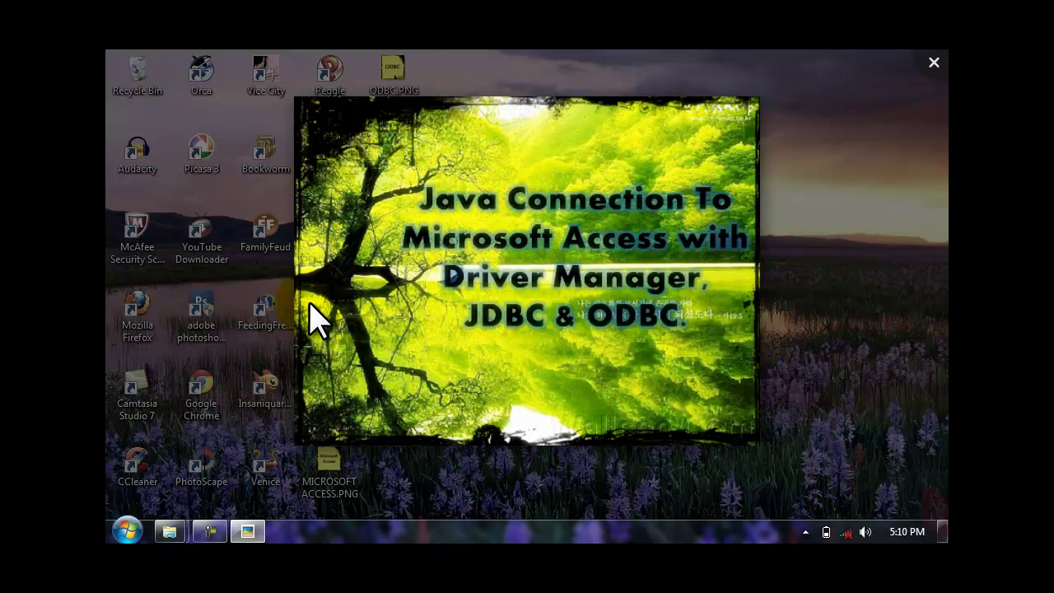
pyautogui.click(933, 63)
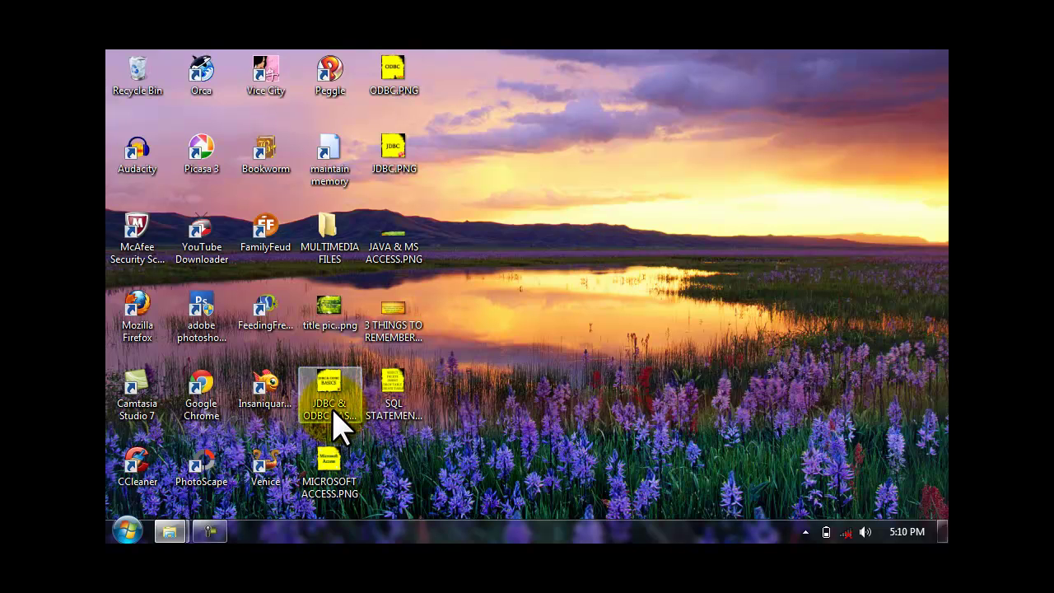
pyautogui.doubleClick(336, 486)
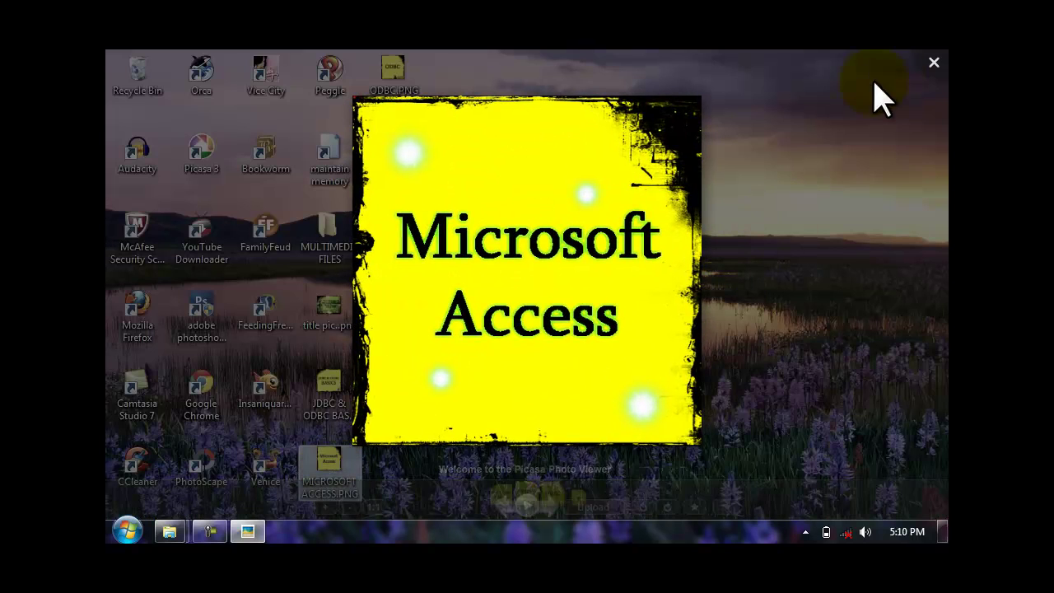
pyautogui.click(937, 71)
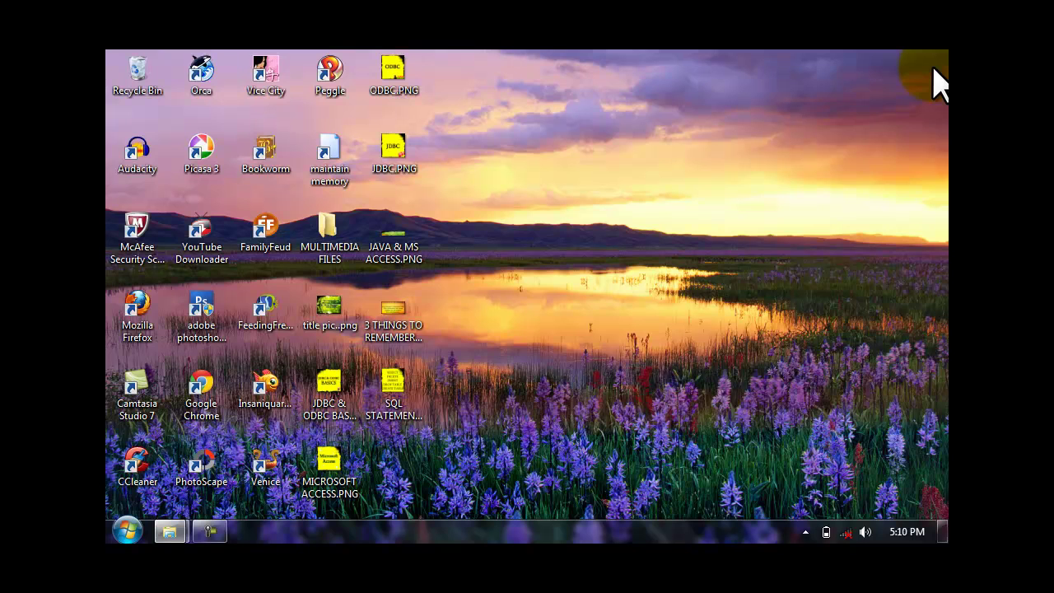
# View the ODBC.PNG and JDBC.PNG images, look at ODBC.PNG once more, and close the viewer.
pyautogui.doubleClick(393, 78)
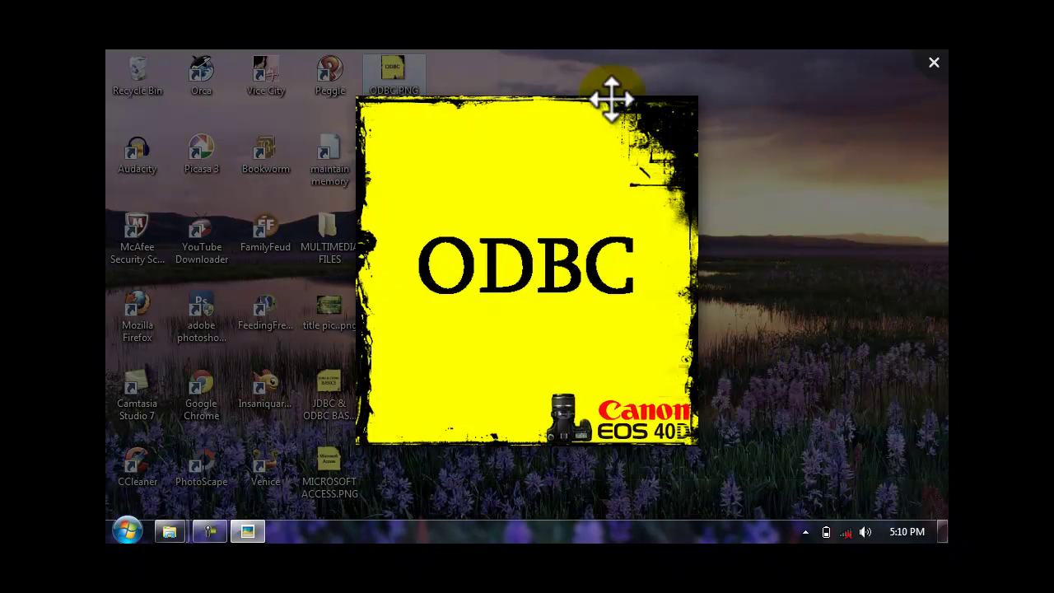
pyautogui.click(934, 63)
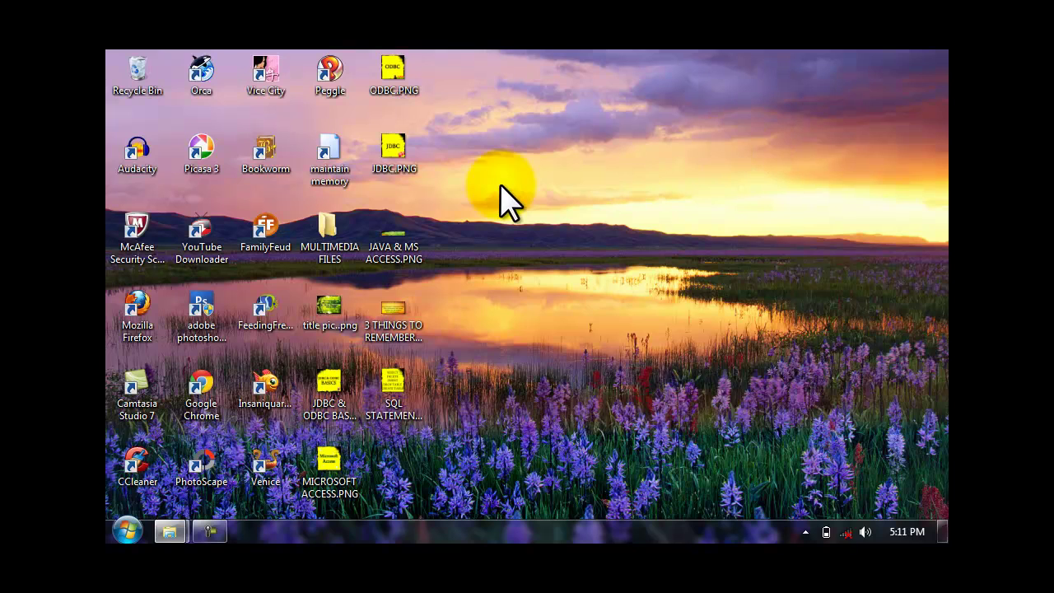
pyautogui.doubleClick(392, 173)
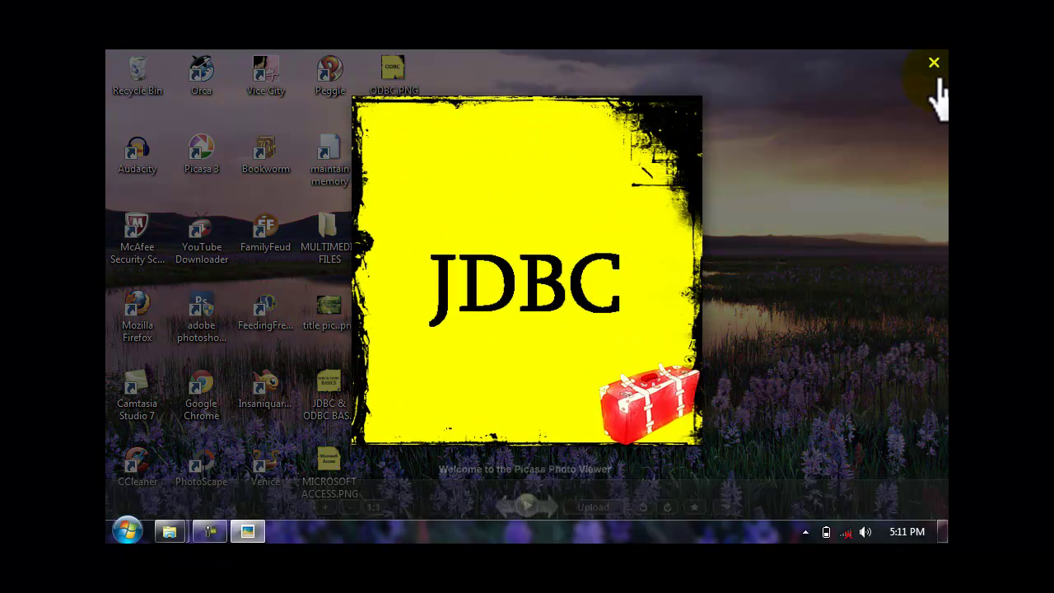
pyautogui.click(934, 64)
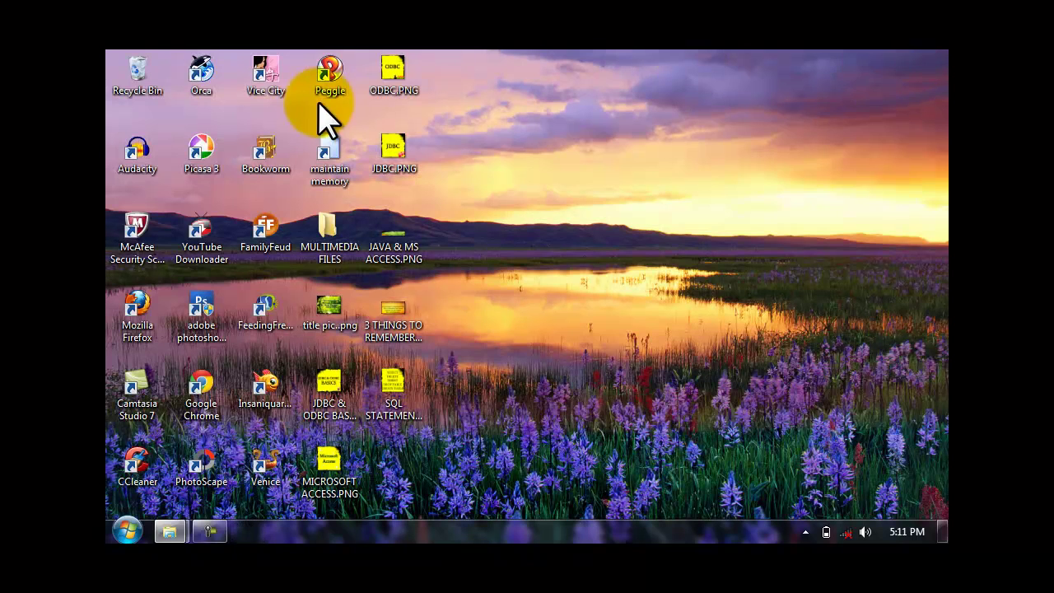
pyautogui.doubleClick(389, 84)
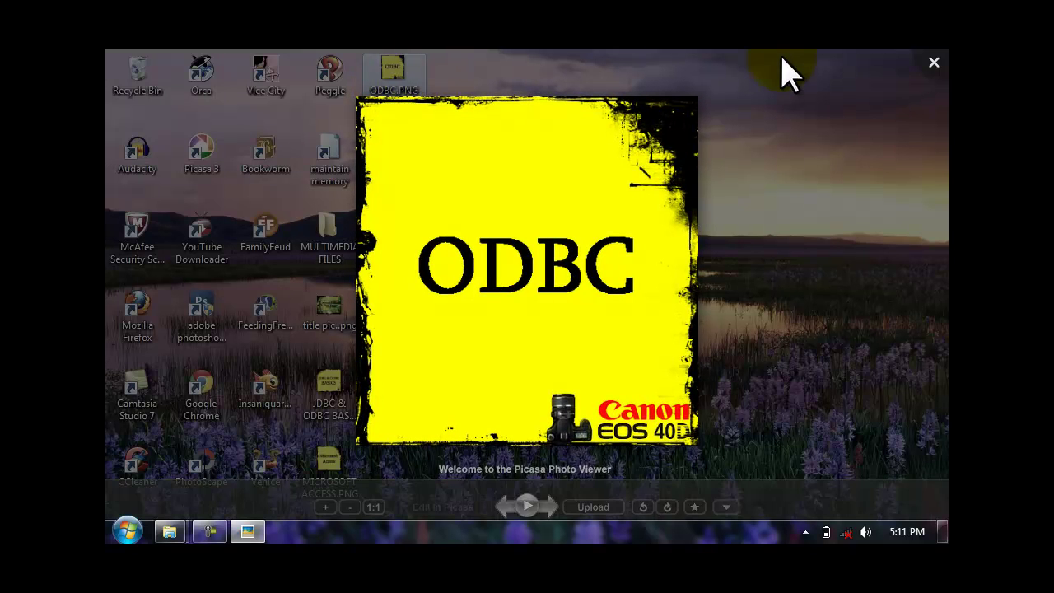
pyautogui.click(934, 65)
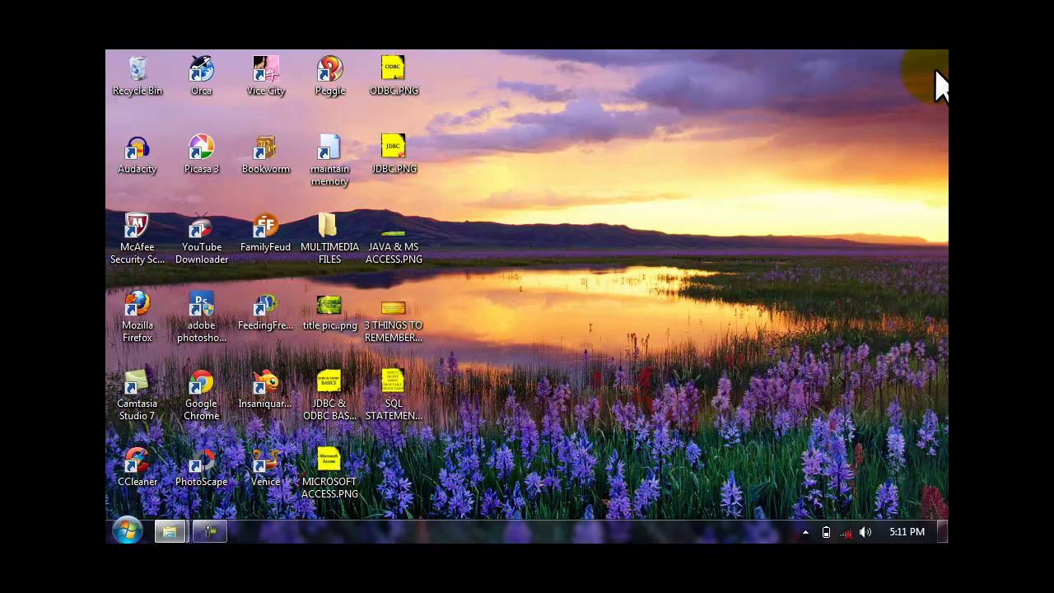
# View the 3 THINGS TO REMEMBER image, and keep the current color scheme without showing the performance message again.
pyautogui.click(396, 333)
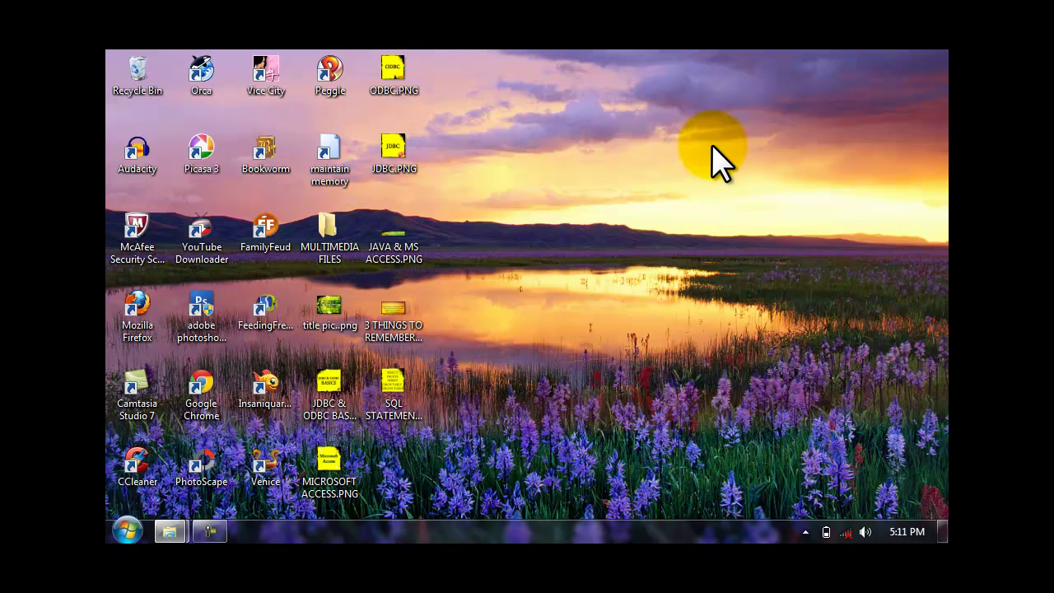
pyautogui.click(378, 324)
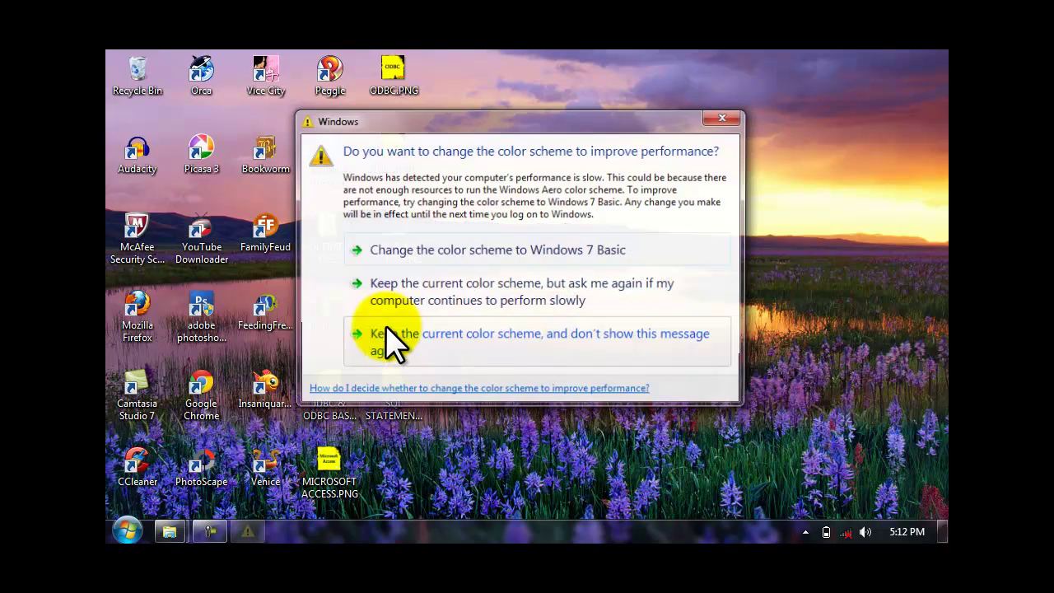
pyautogui.click(388, 341)
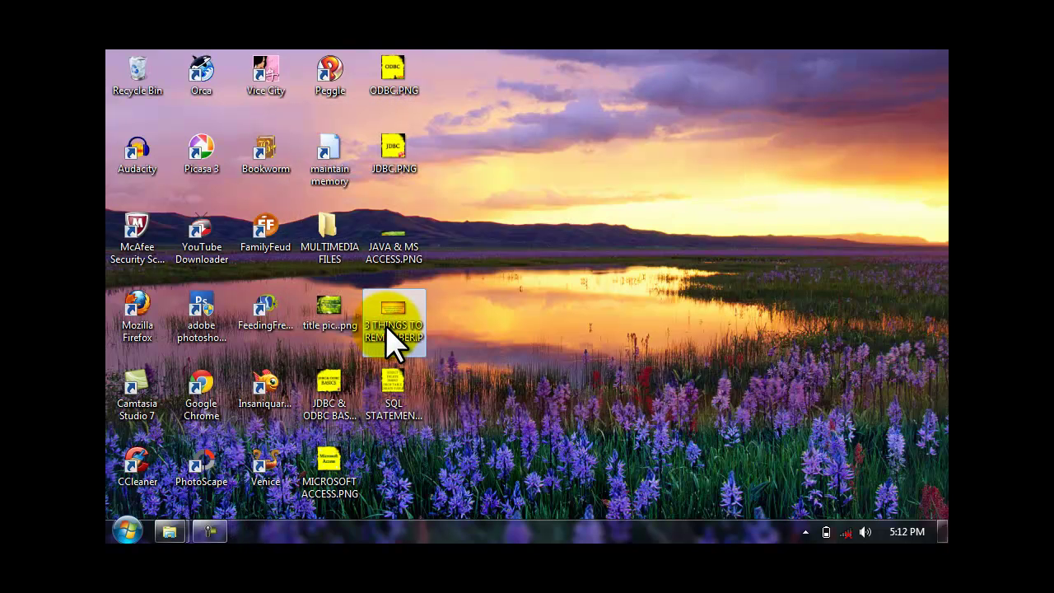
# View the 3 THINGS TO REMEMBER image and the SQL statements image, closing each one.
pyautogui.doubleClick(391, 339)
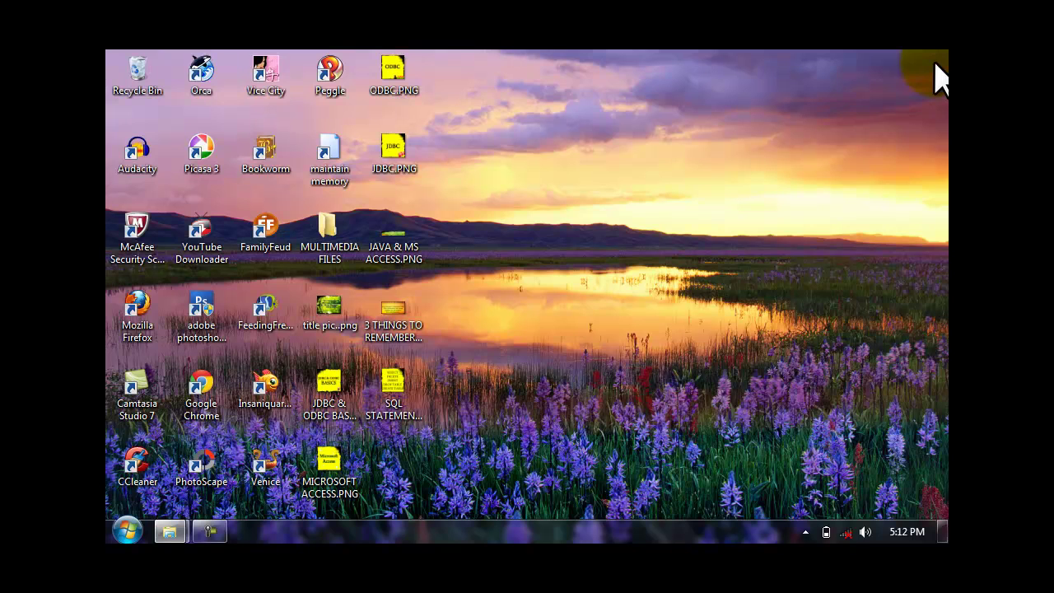
pyautogui.doubleClick(375, 429)
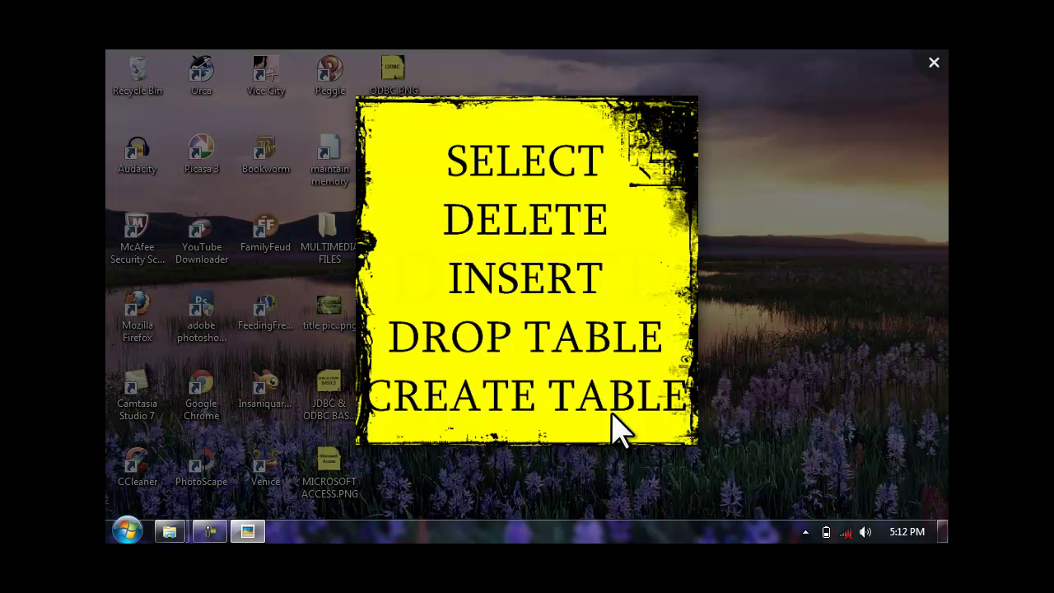
pyautogui.click(933, 64)
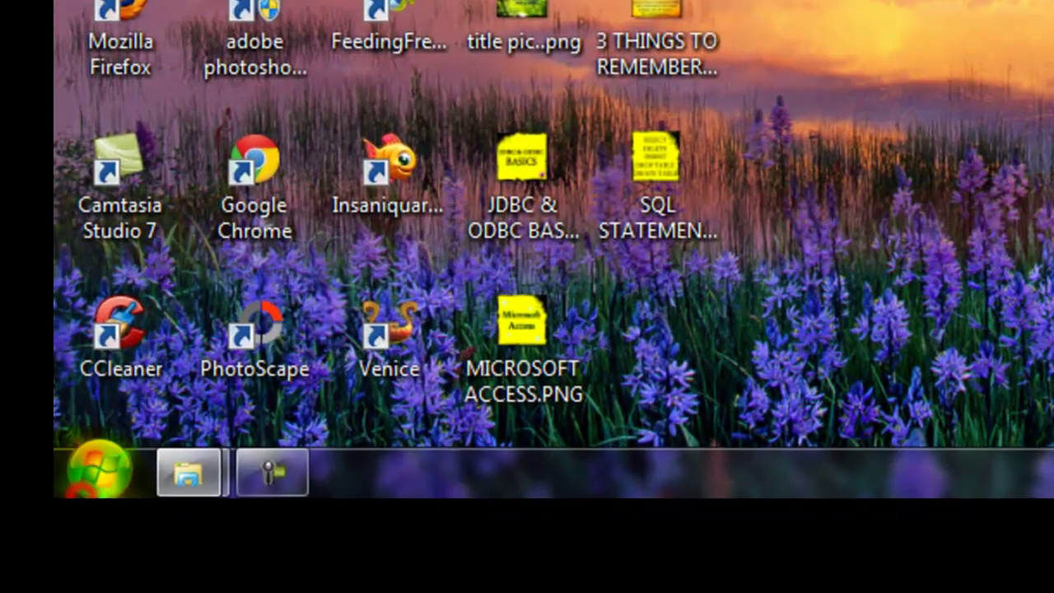
# Open Data Sources (ODBC) from the Administrative Tools in Control Panel.
pyautogui.click(105, 485)
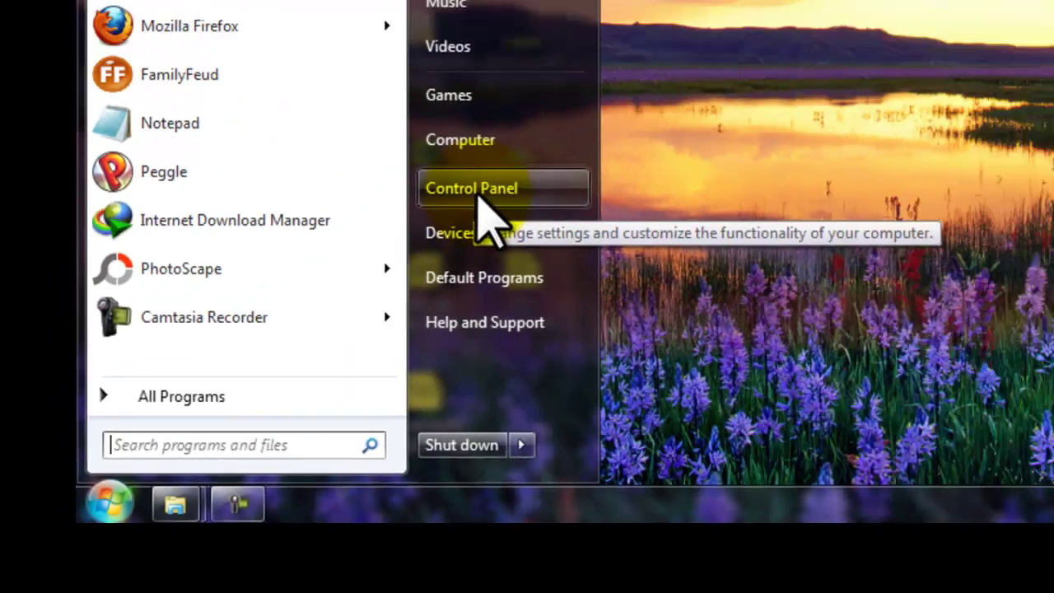
pyautogui.click(601, 62)
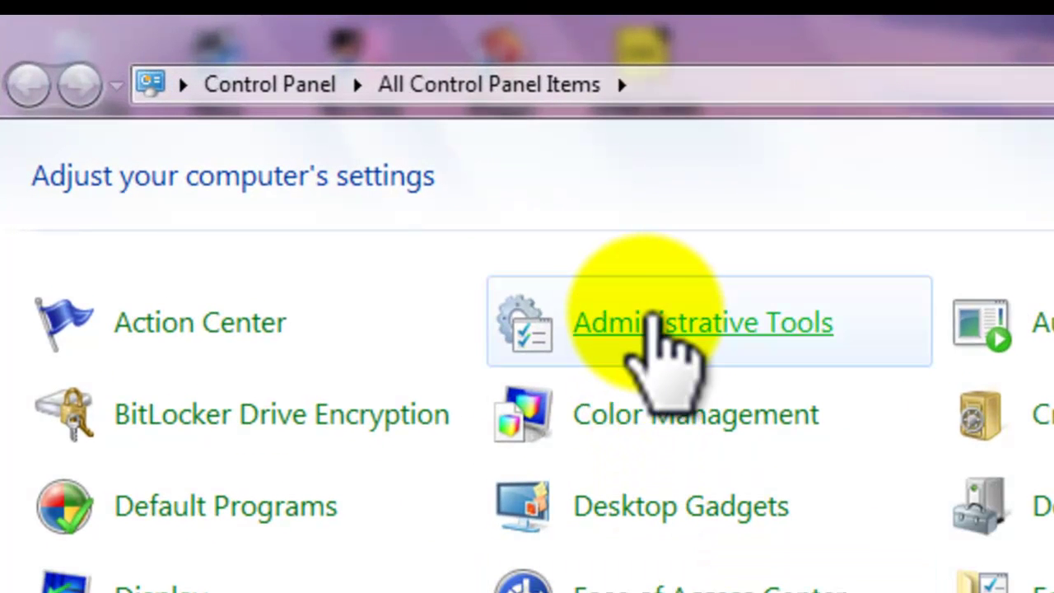
pyautogui.click(654, 317)
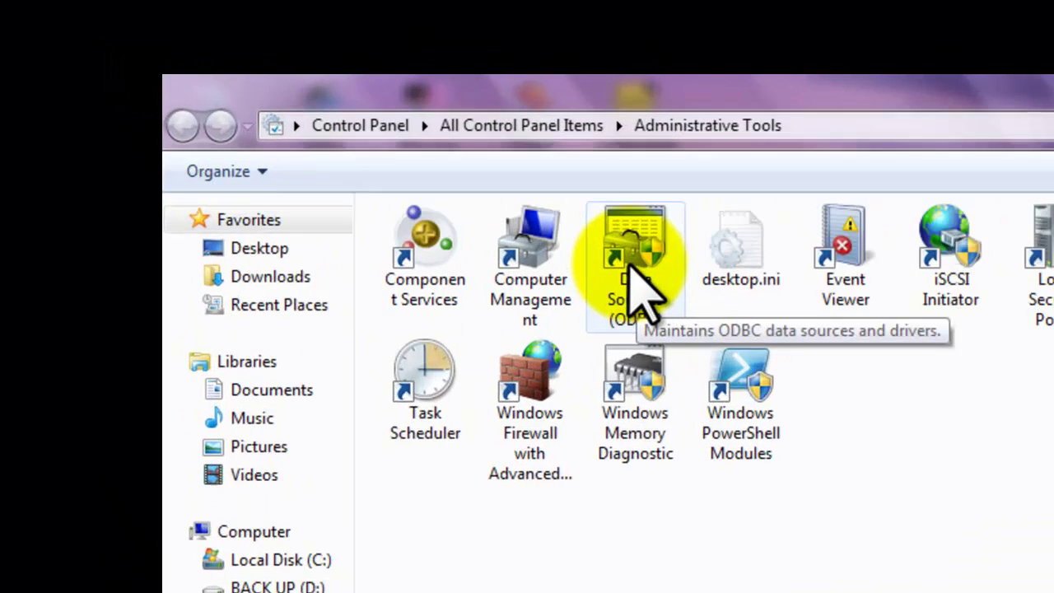
pyautogui.doubleClick(391, 149)
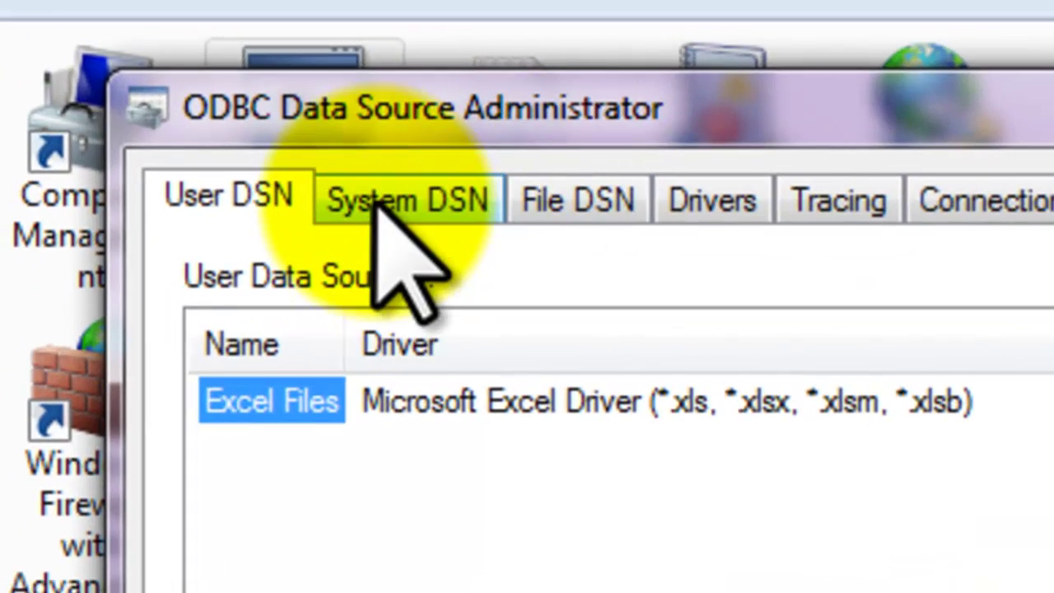
# Add a system data source that uses the Microsoft Access Driver (*.mdb) and name it mdbTEST.
pyautogui.click(363, 91)
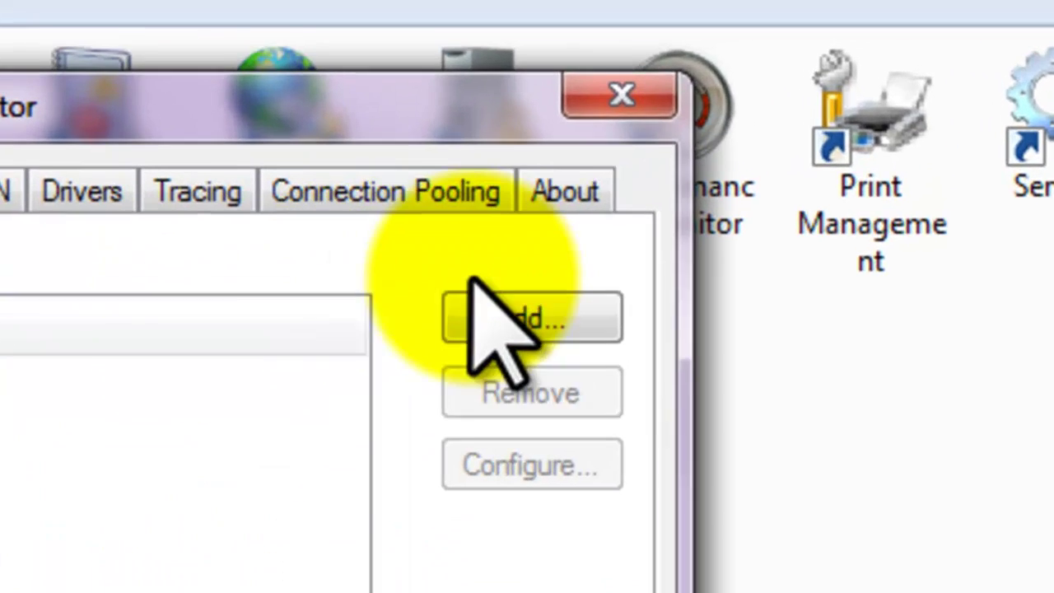
pyautogui.click(659, 209)
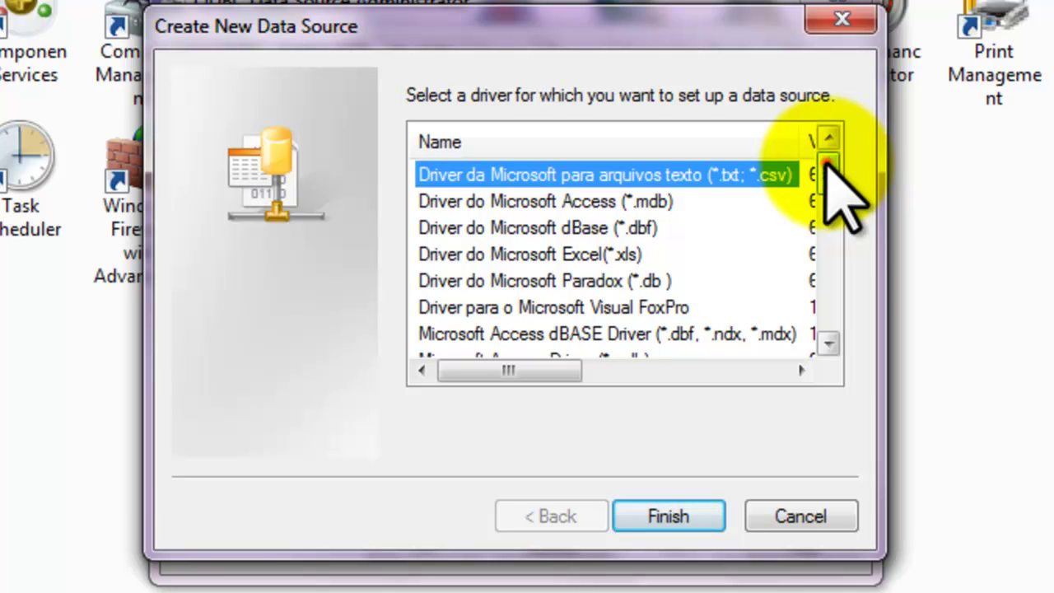
pyautogui.moveTo(826, 158); pyautogui.dragTo(829, 188)
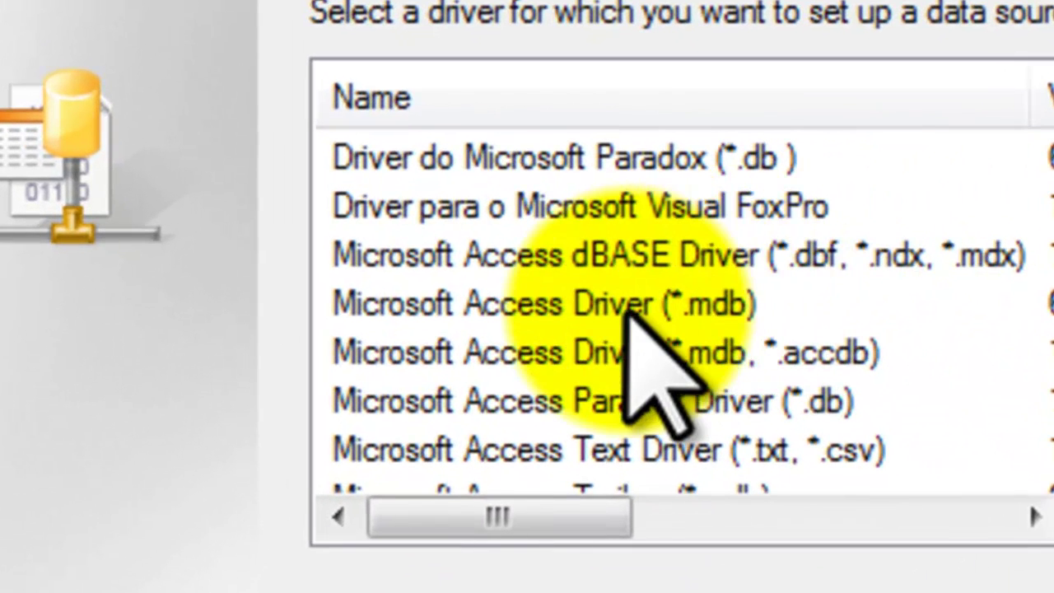
pyautogui.click(630, 309)
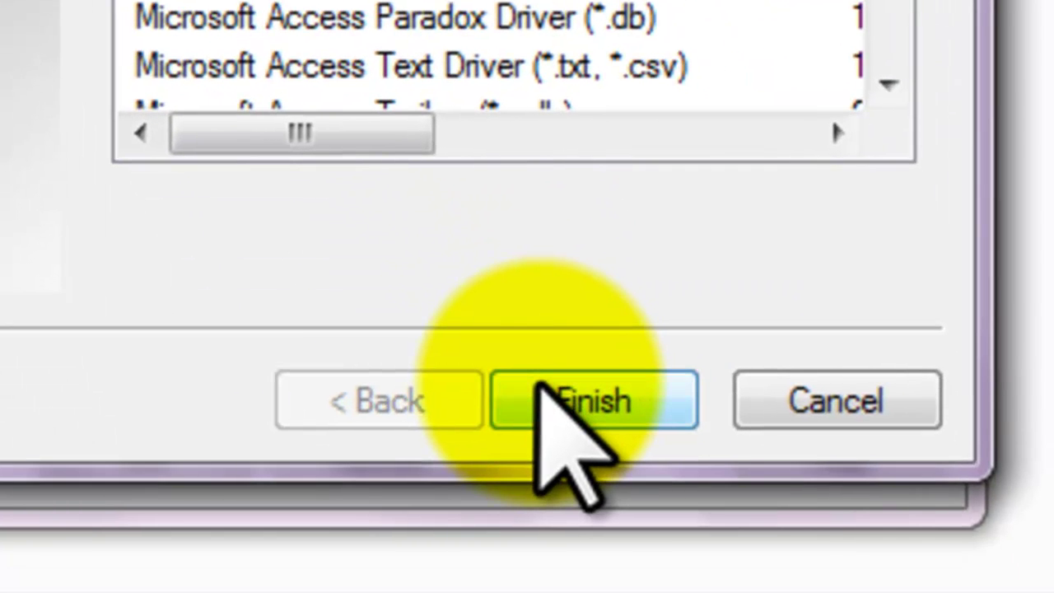
pyautogui.click(548, 395)
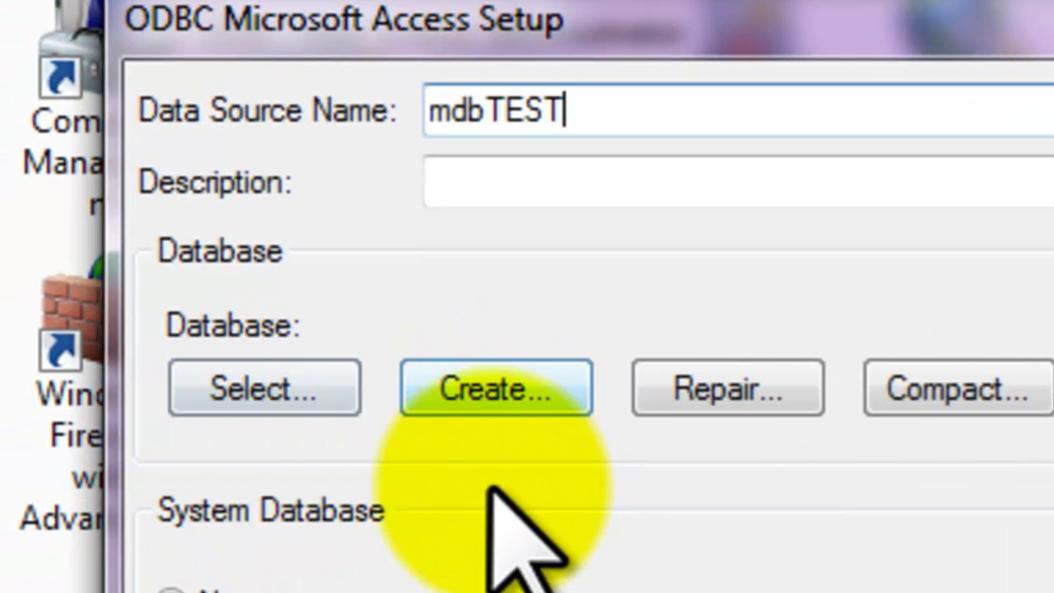
# Start creating a new database for the data source and set its directory to c:\program files\java.
pyautogui.click(231, 392)
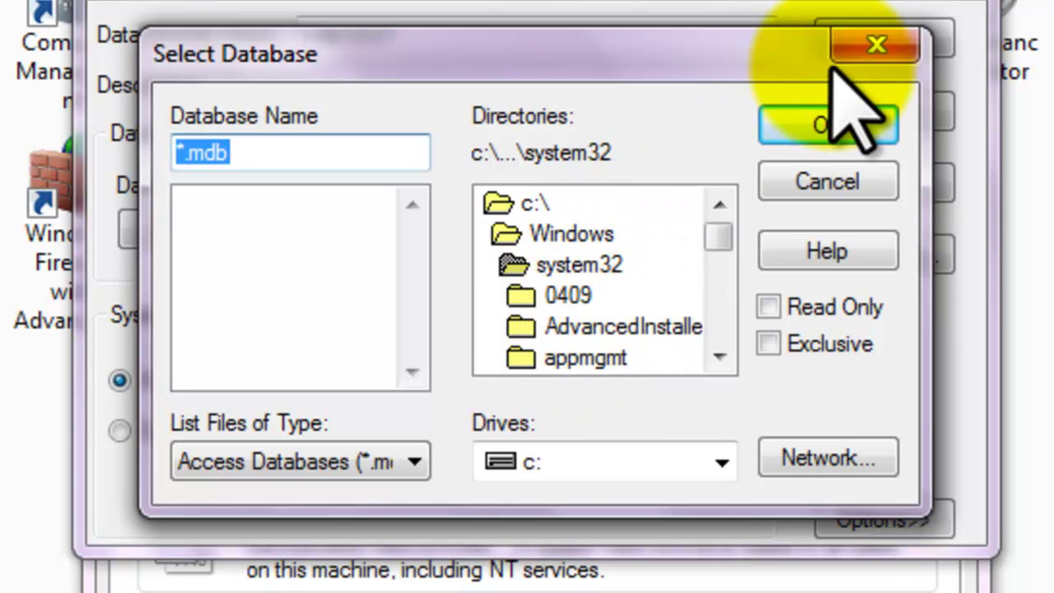
pyautogui.click(856, 50)
pyautogui.click(350, 231)
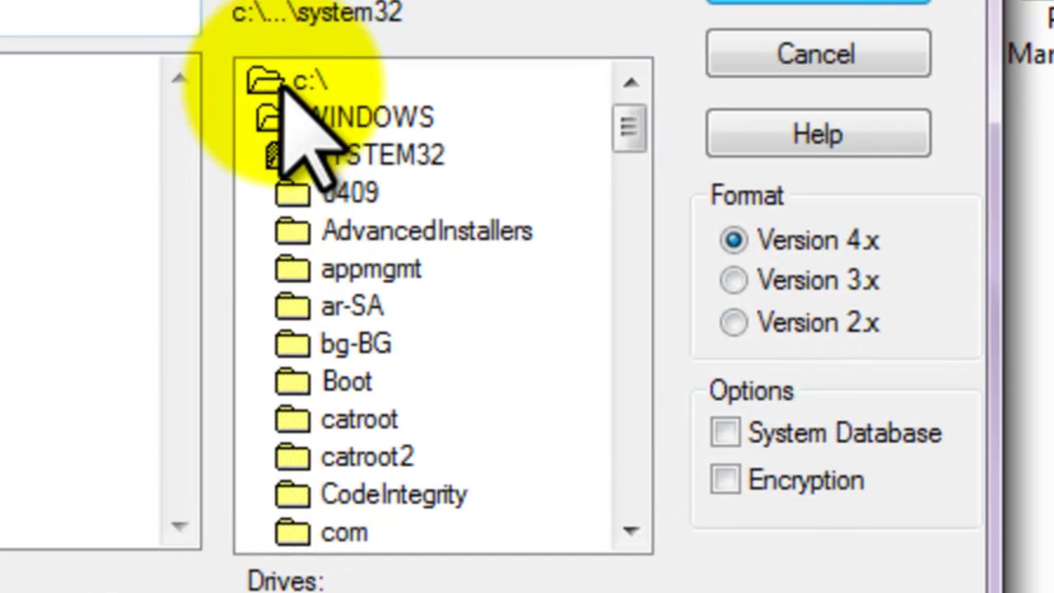
pyautogui.doubleClick(496, 166)
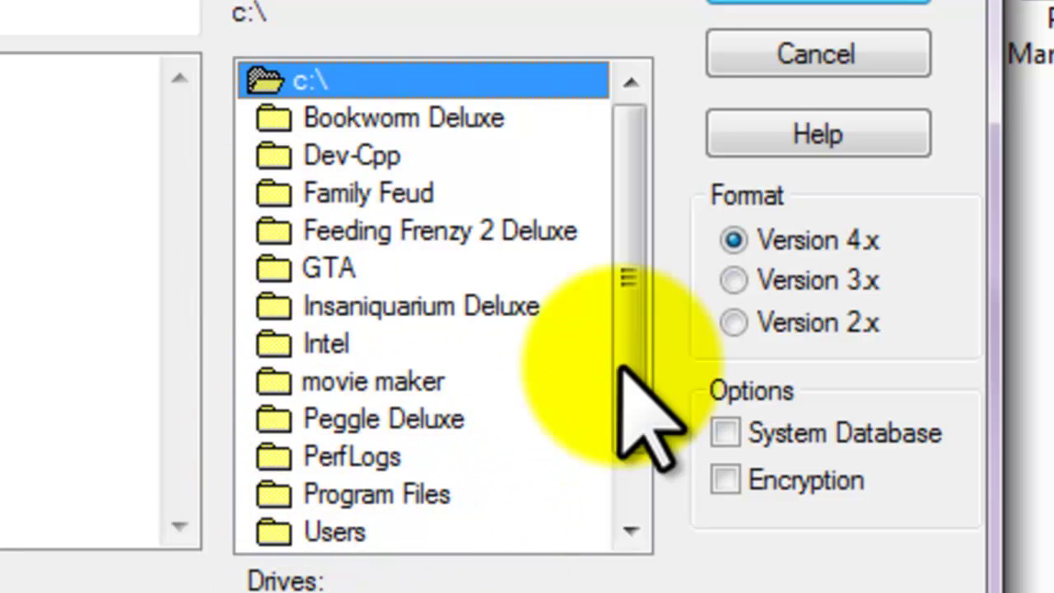
pyautogui.doubleClick(350, 497)
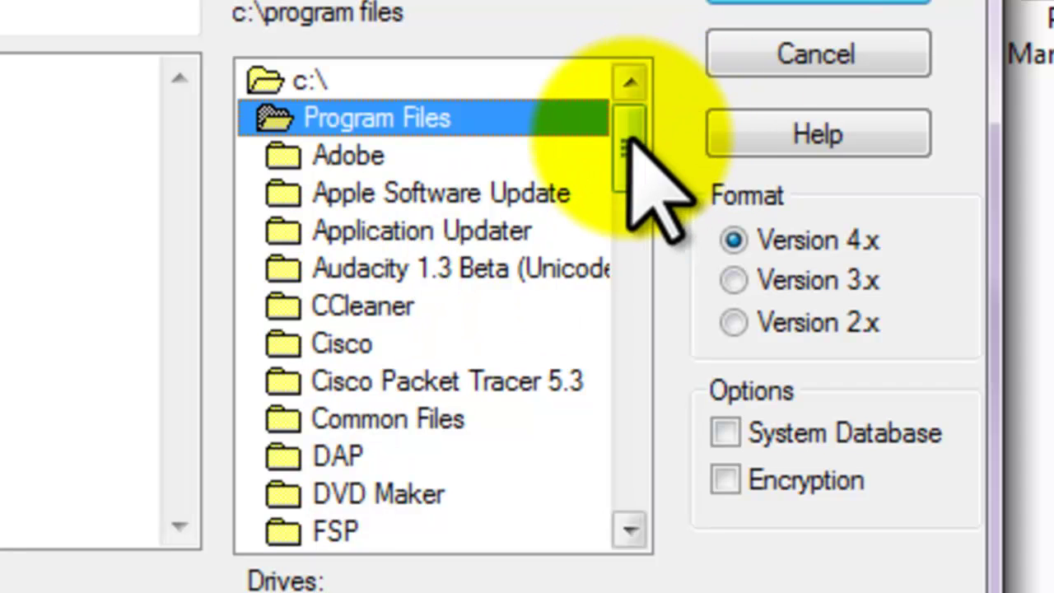
pyautogui.moveTo(628, 140); pyautogui.dragTo(627, 201)
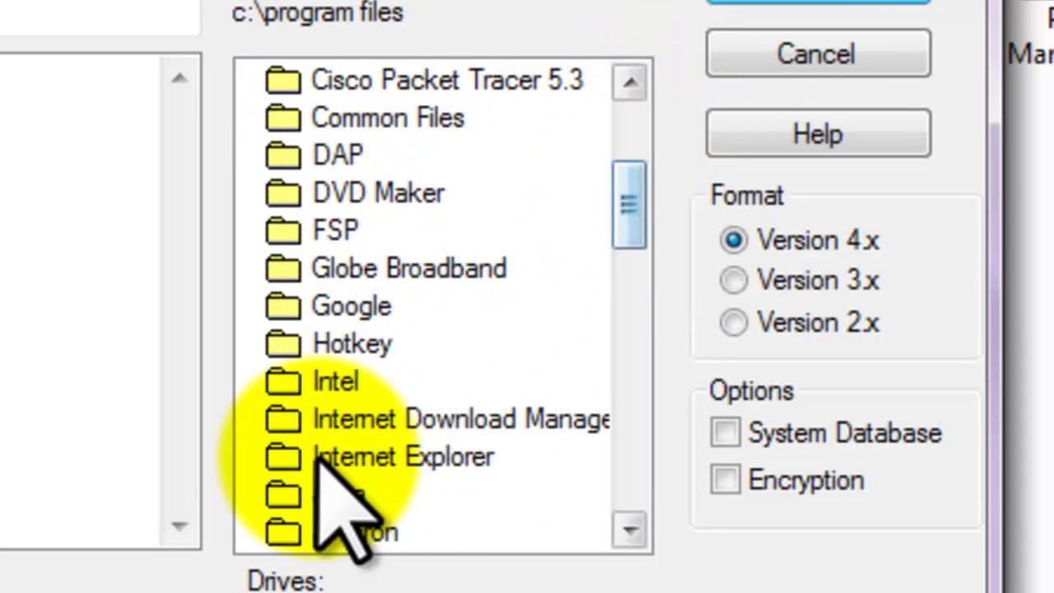
pyautogui.doubleClick(338, 494)
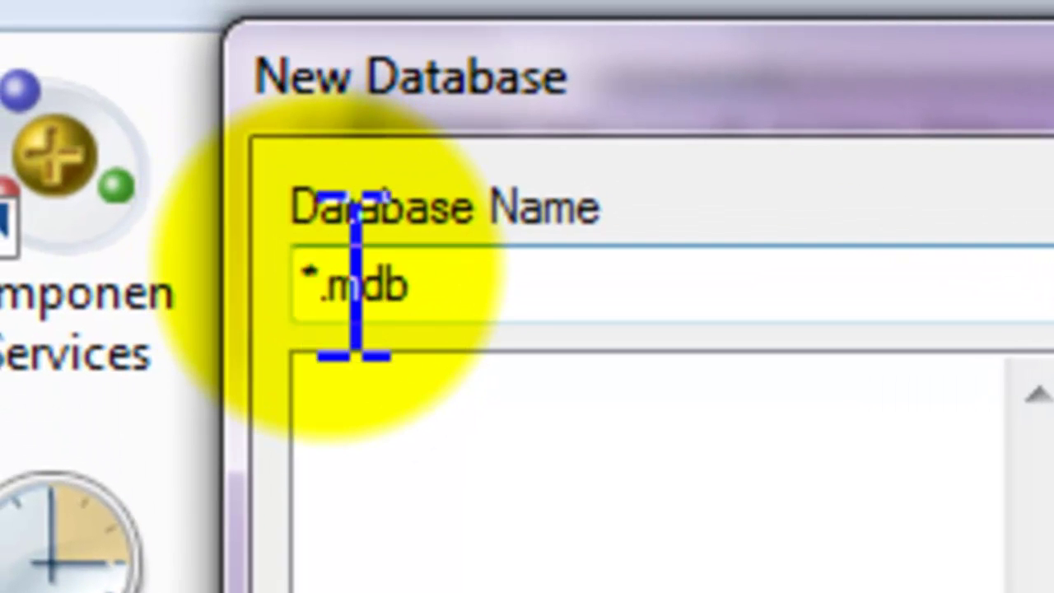
# Name the new database DATABASE.mdb, create it, and acknowledge the confirmation.
pyautogui.click(352, 276)
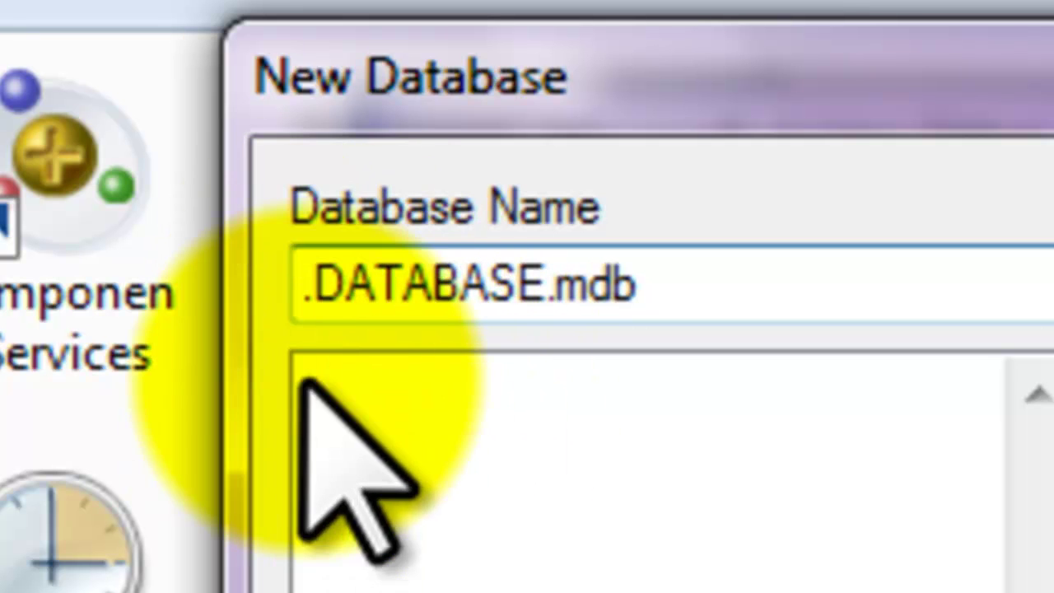
pyautogui.click(317, 307)
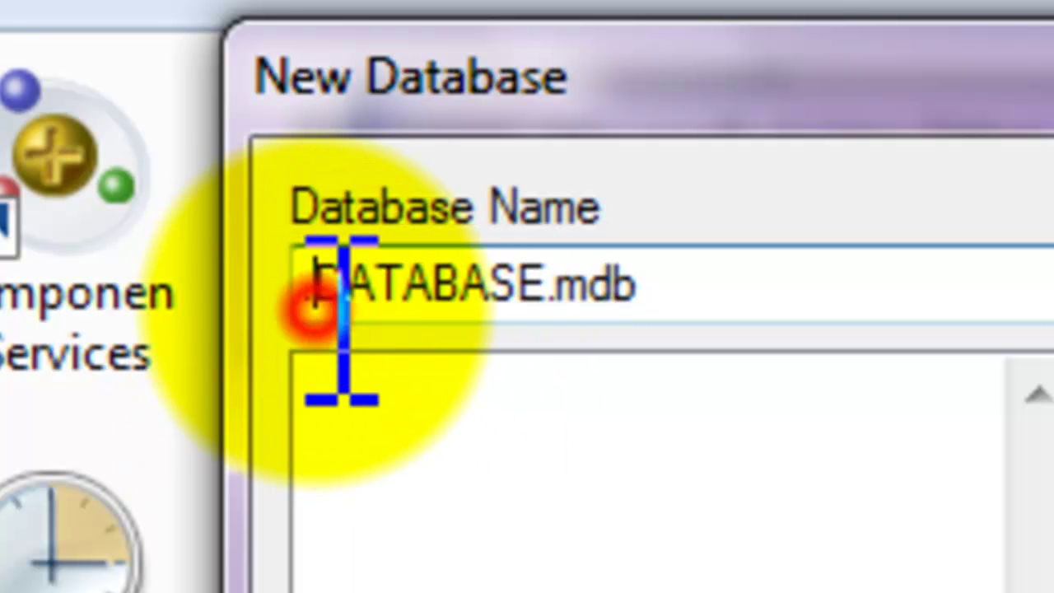
pyautogui.press('Delete')
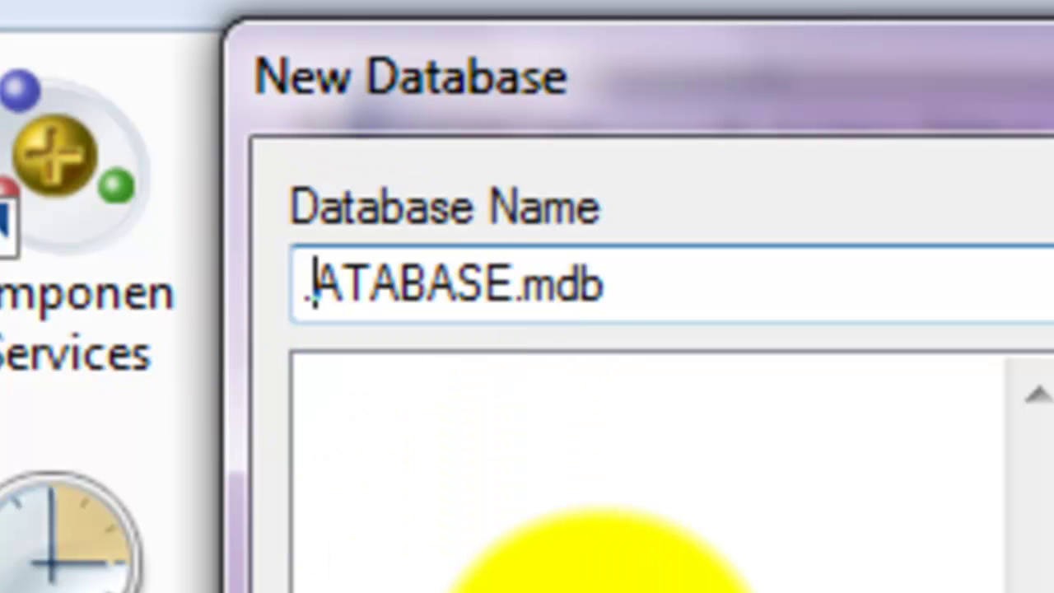
pyautogui.write('D')
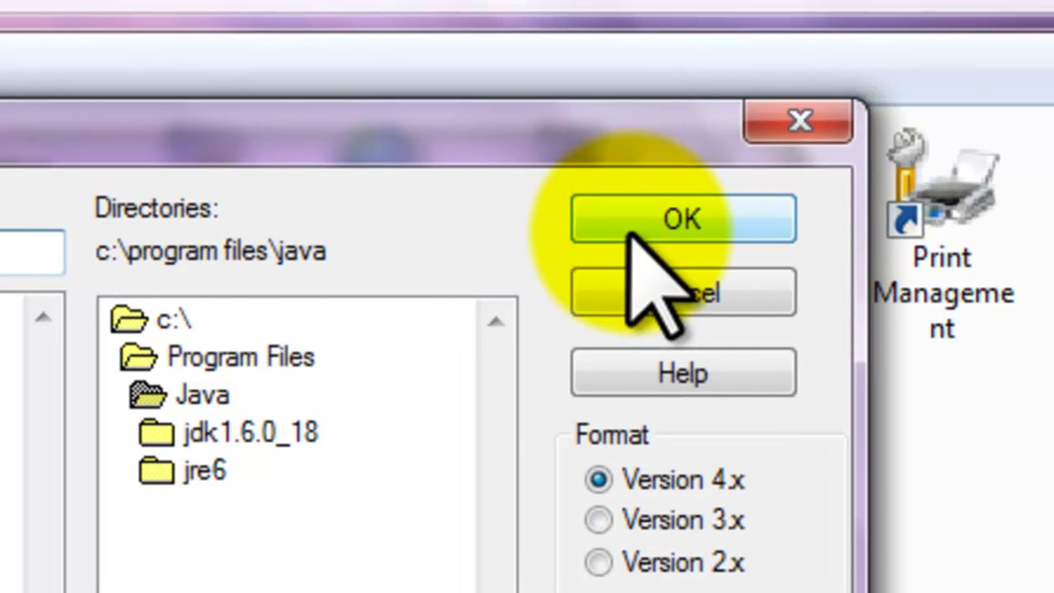
pyautogui.click(663, 210)
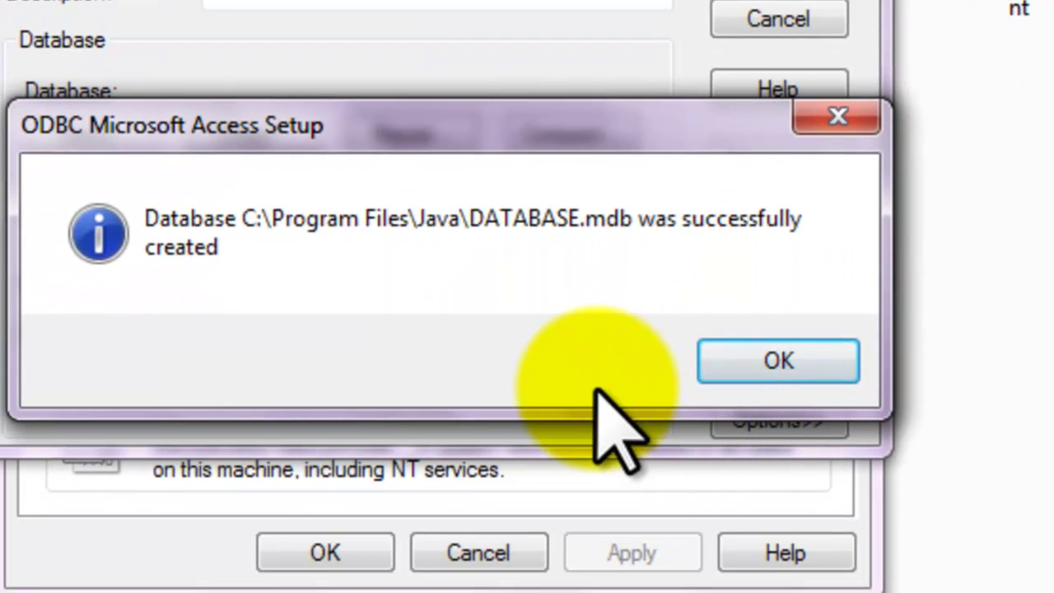
pyautogui.click(751, 361)
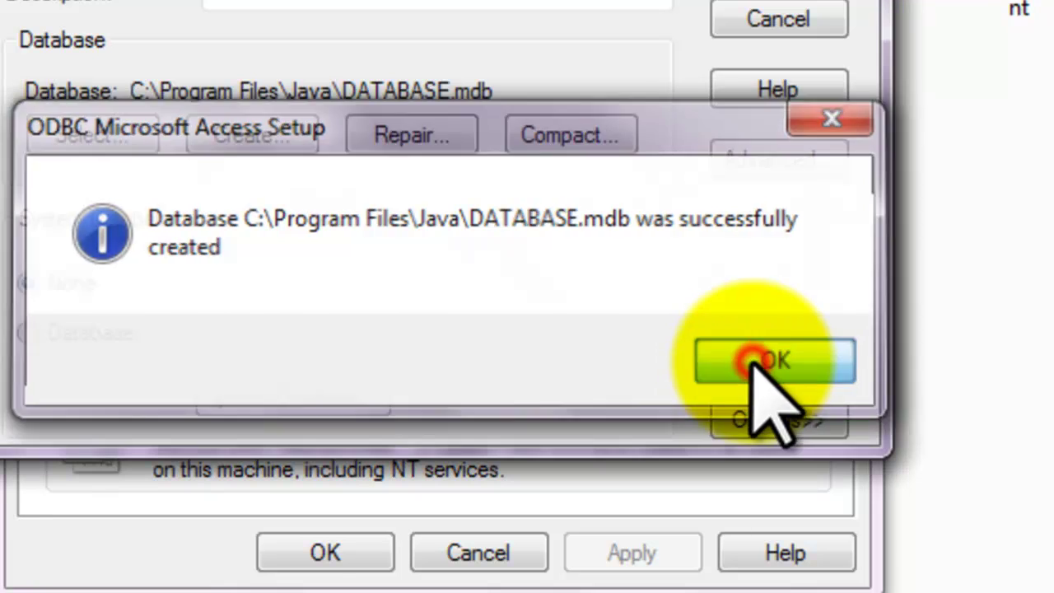